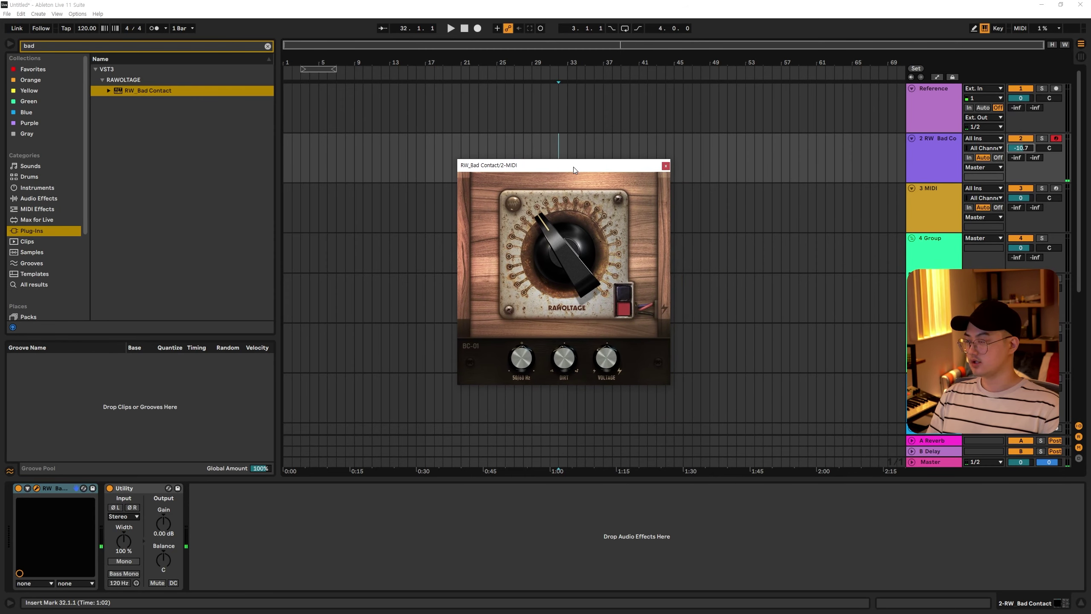
Switch the Bad Contact plug-in's power button on and off repeatedly to audition its popping sound
left_click_drag(574, 167, 544, 169)
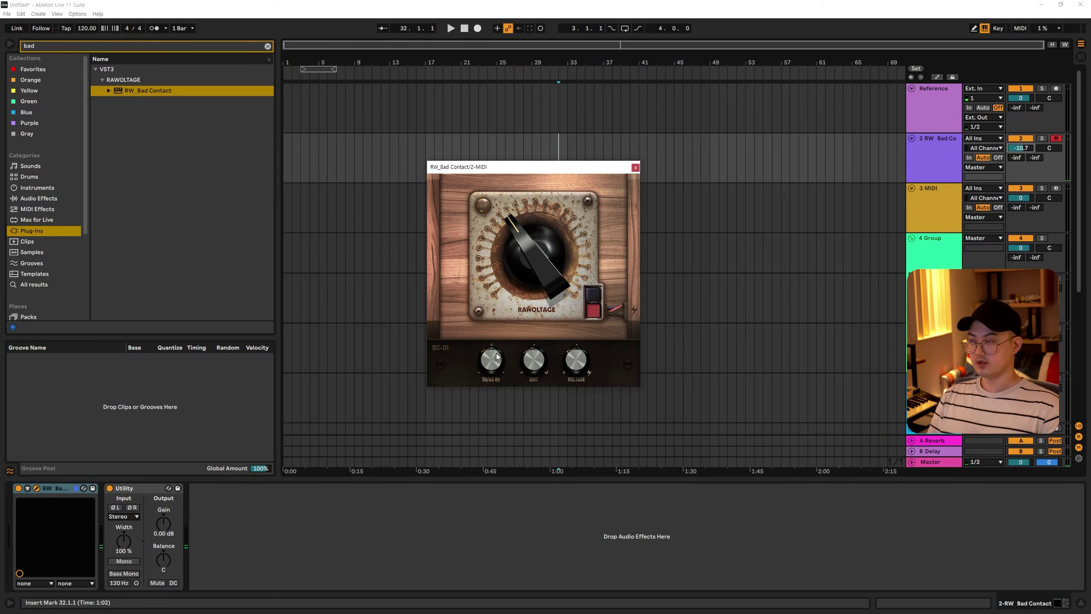
left_click(594, 302)
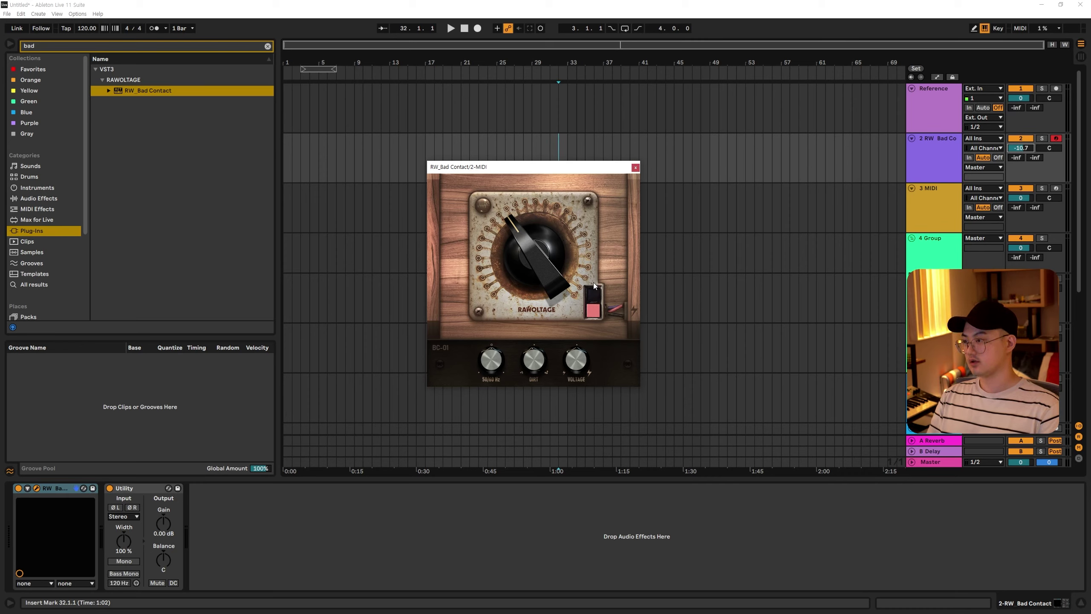
left_click(594, 298)
left_click(594, 296)
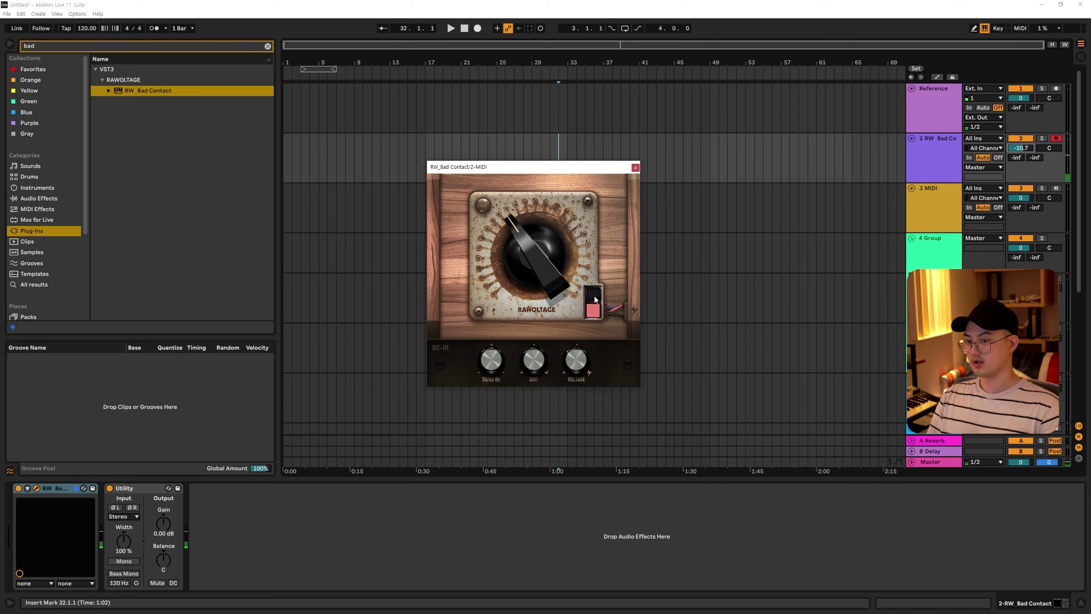
left_click(595, 297)
left_click(595, 299)
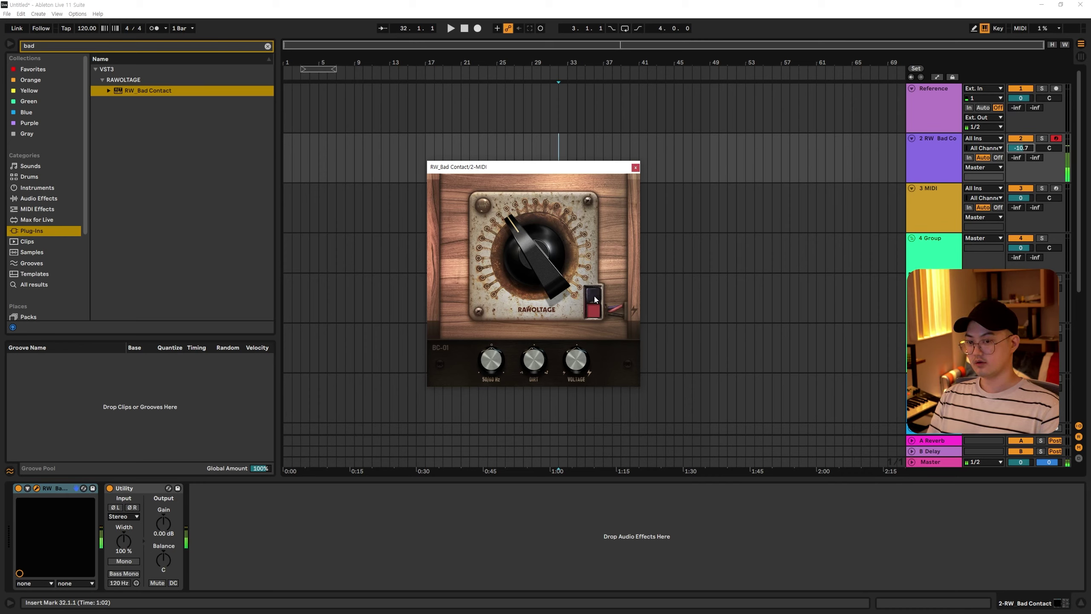
left_click(595, 300)
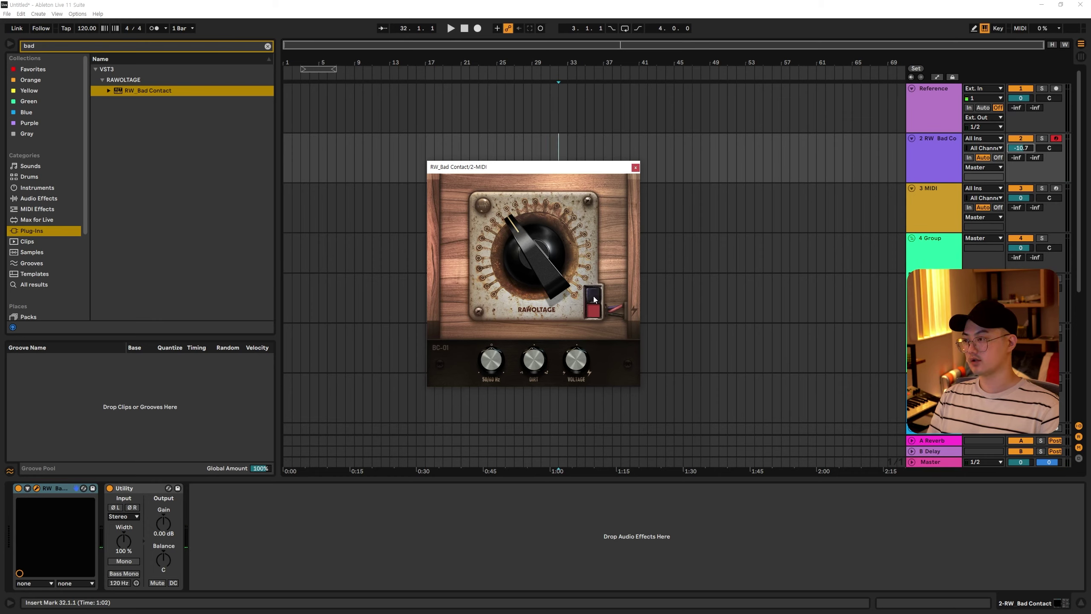
left_click(595, 300)
Add an audio track below the Bad Contact track, set its input to Resampling and start recording on it
left_click(665, 165)
left_click(929, 164)
key("ctrl+t")
left_click(977, 192)
left_click(984, 210)
key("F9")
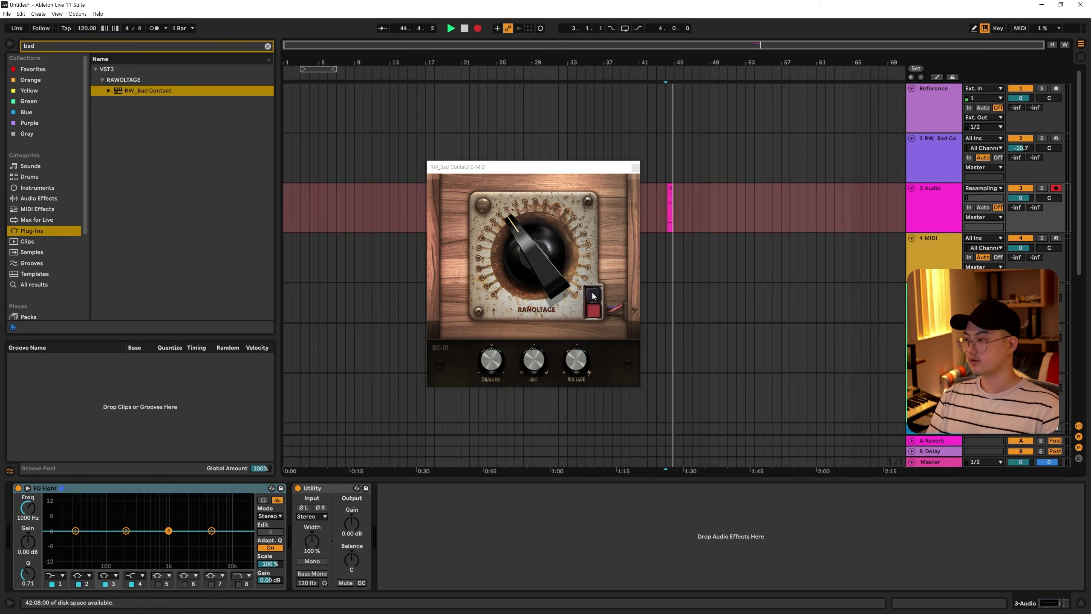
Record several pops of the Bad Contact power button on the audio track and select 47.4.1 to 48.2.1 in the recorded clip
left_click(594, 296)
left_click(593, 299)
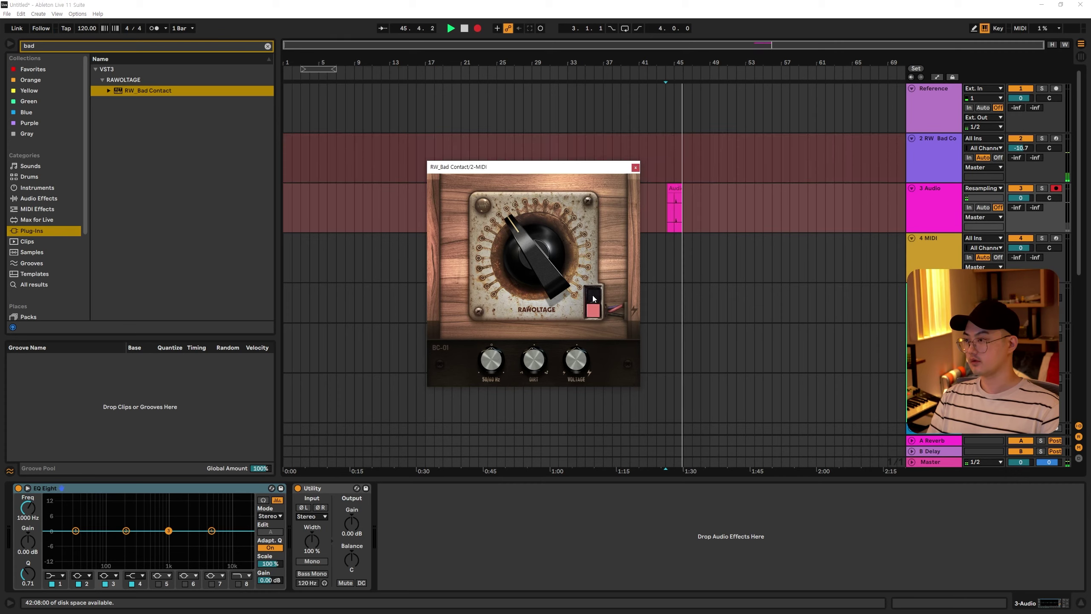
left_click(594, 299)
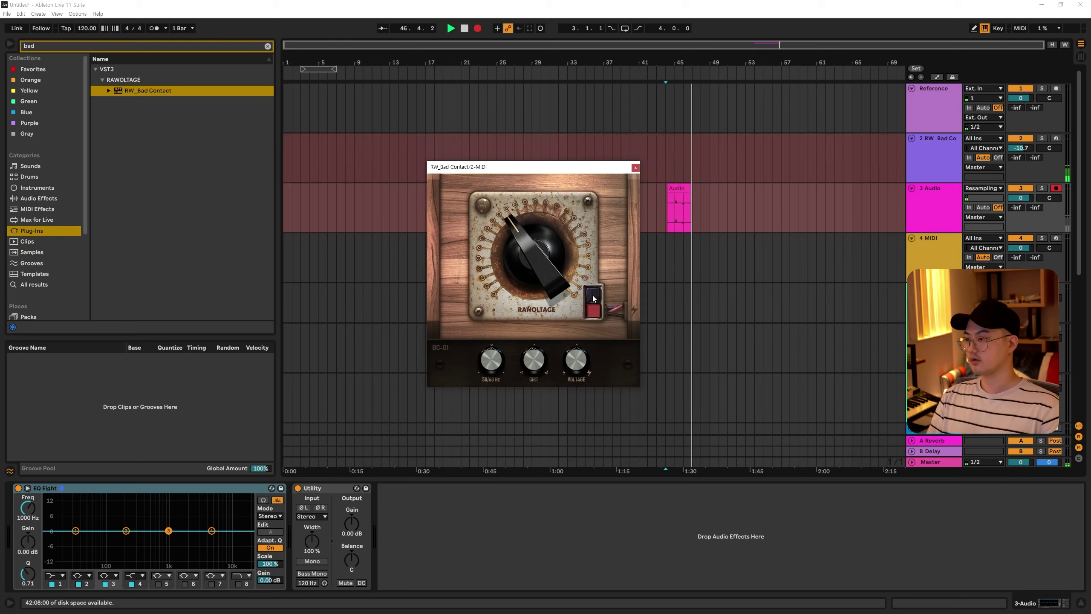
left_click(593, 299)
left_click(593, 298)
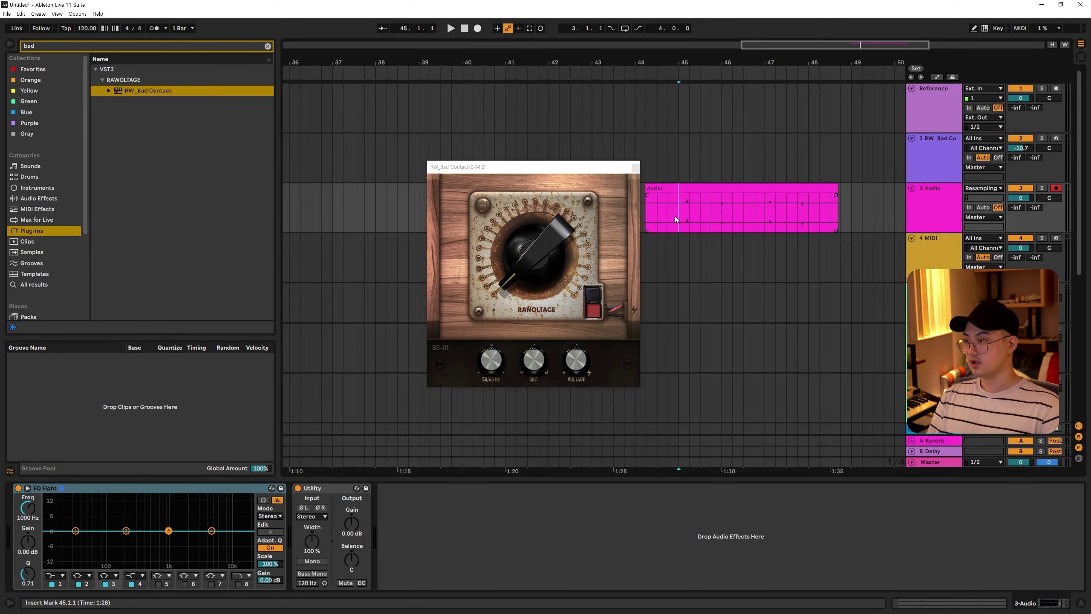
left_click_drag(680, 213, 816, 212)
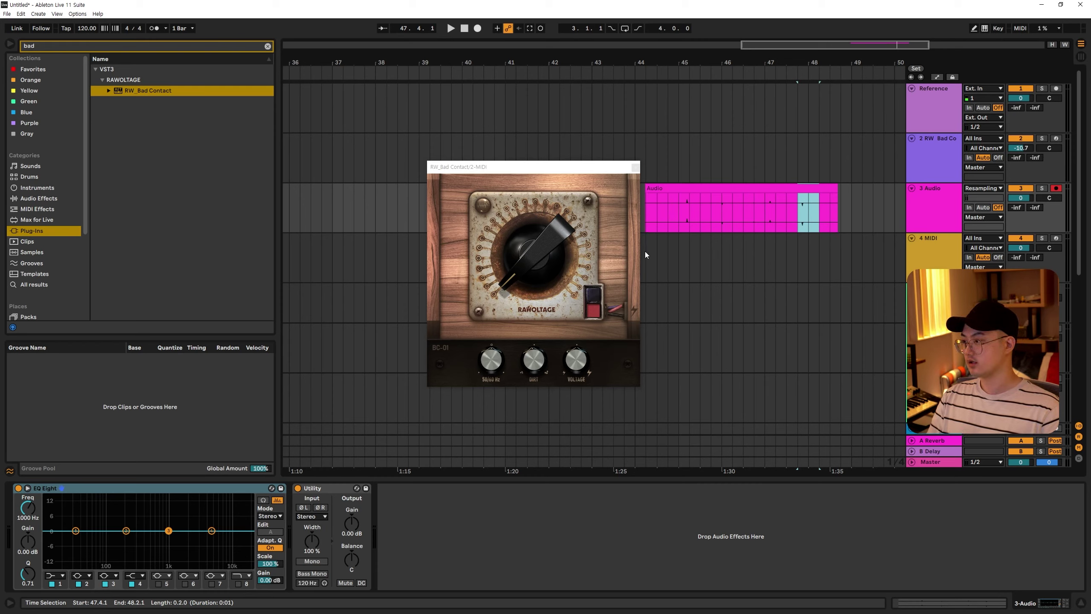
Turn Bad Contact's large main knob back and forth to audition its crackling noise
left_click_drag(552, 168, 559, 154)
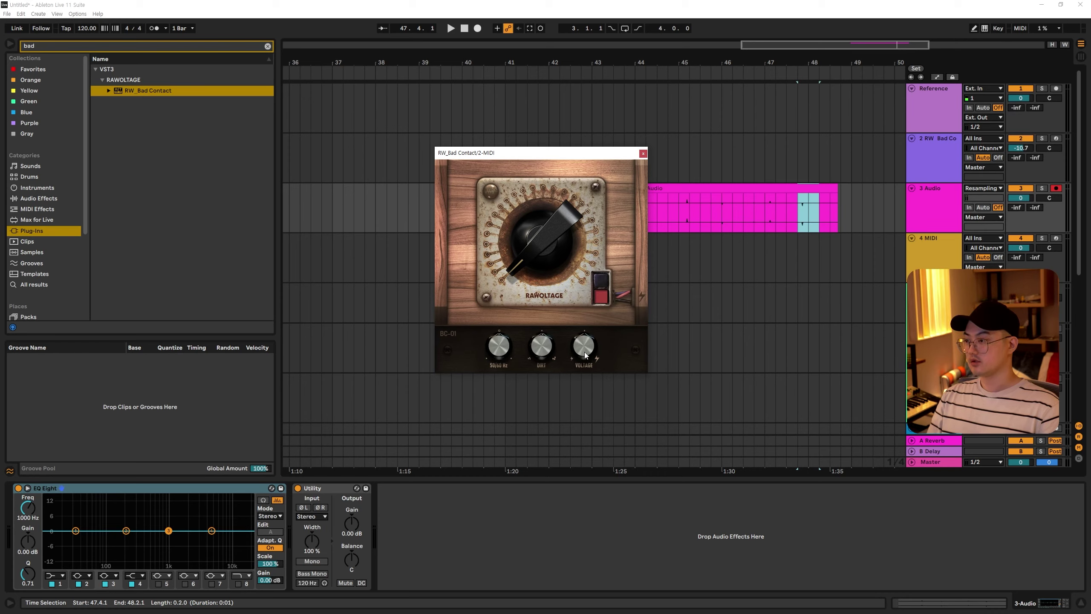
left_click_drag(555, 254, 585, 304)
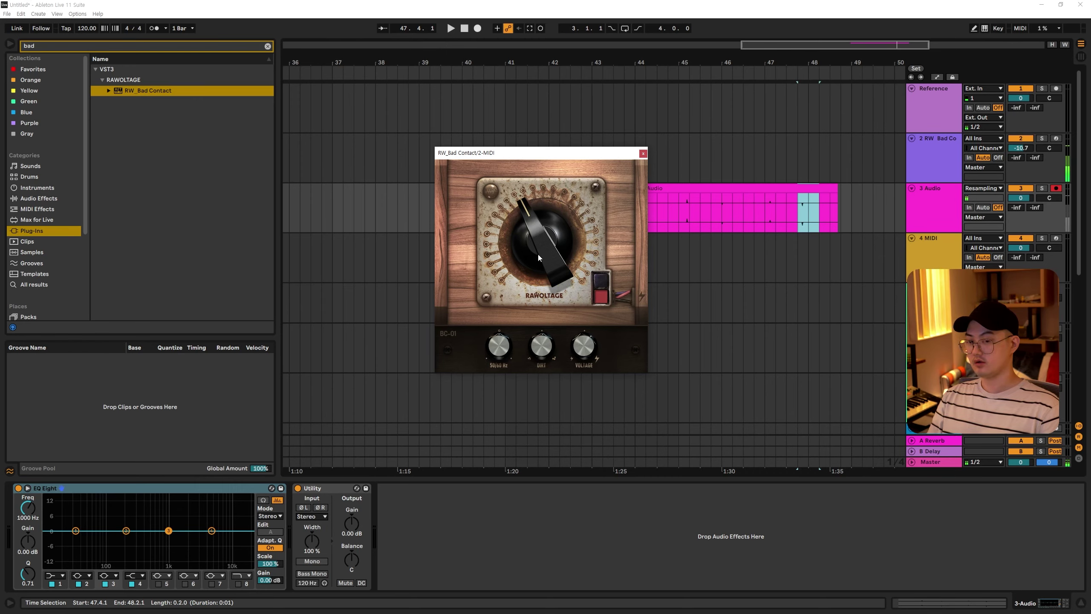
left_click_drag(551, 239, 552, 216)
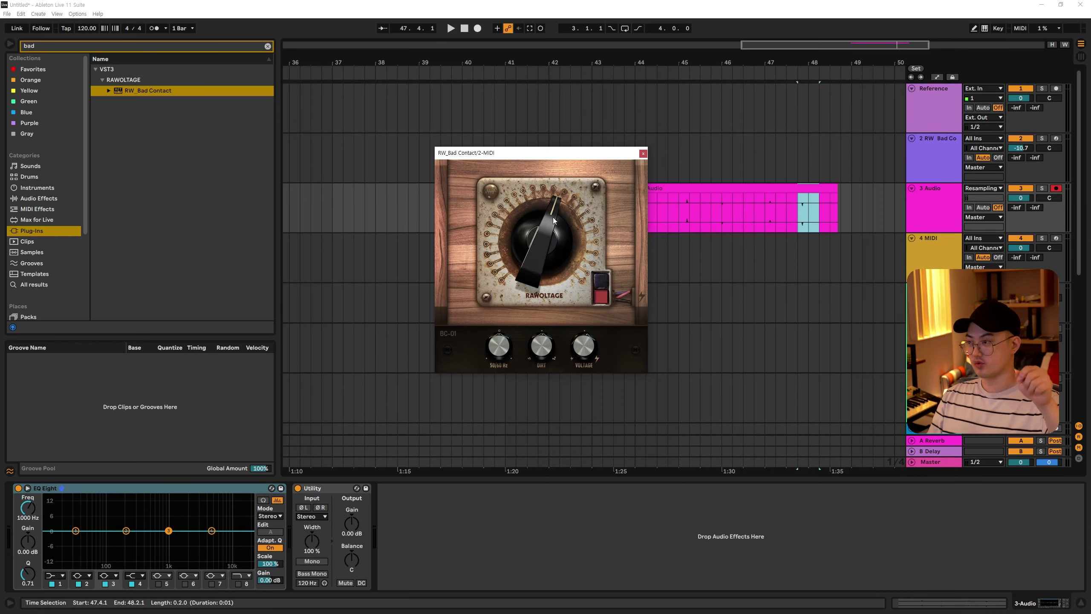
mouse_move(533, 236)
left_mouse_down()
mouse_move(534, 259)
mouse_move(535, 231)
mouse_move(536, 250)
left_mouse_up()
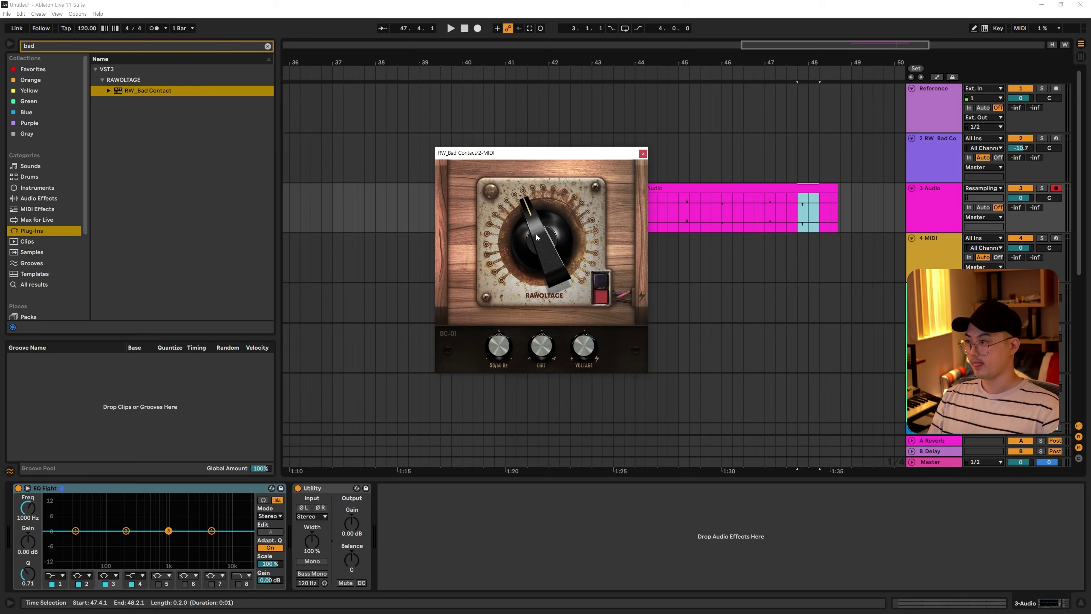
mouse_move(536, 238)
left_mouse_down()
mouse_move(546, 203)
mouse_move(544, 251)
mouse_move(551, 236)
left_mouse_up()
Record the crackle of Bad Contact's main knob being turned on the Resampling track, starting at bar 49
left_click(849, 217)
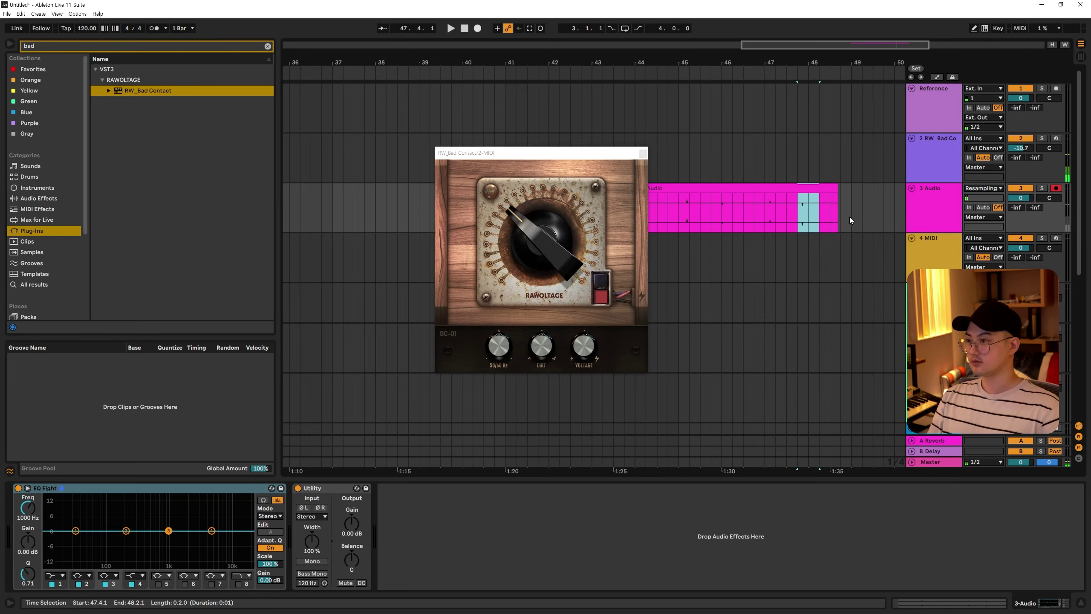
key("F9")
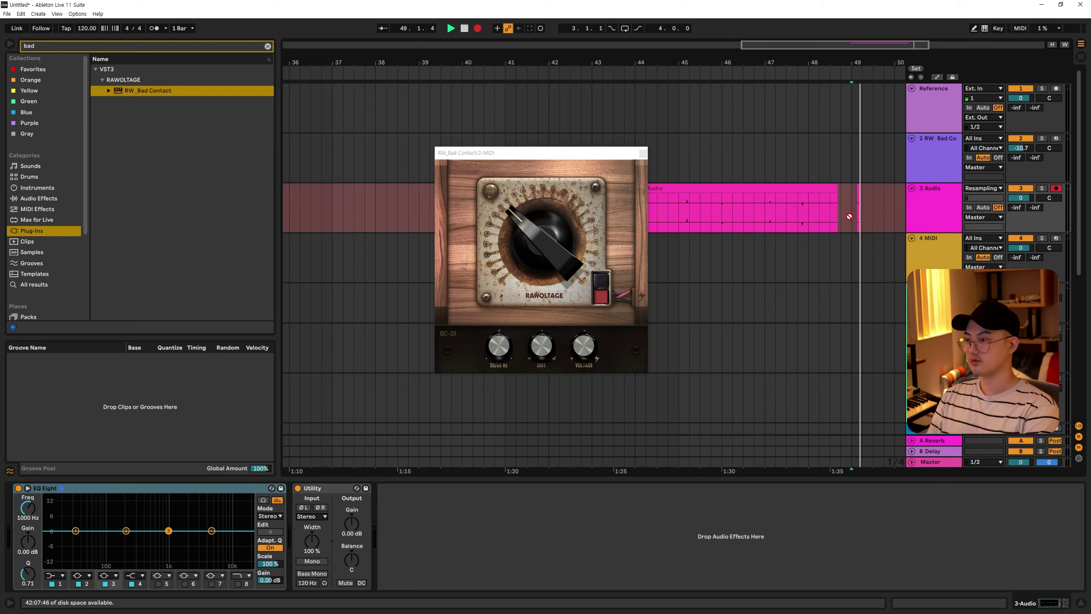
mouse_move(548, 243)
left_mouse_down()
mouse_move(541, 228)
mouse_move(542, 263)
mouse_move(548, 239)
mouse_move(559, 243)
left_mouse_up()
key("space")
Examine the waveform of the recorded knob crackle, selecting 52.3.1 to 53.1.1 and 49.4.1 to 50.4.1 in the clip
left_click(696, 210)
left_click_drag(697, 212, 841, 211)
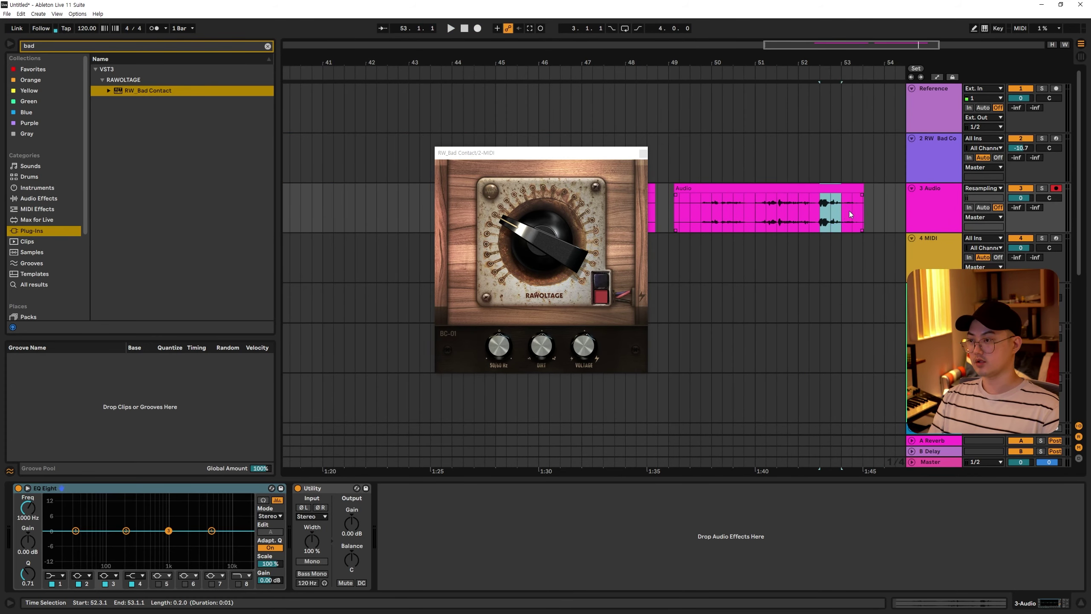
left_click(702, 204)
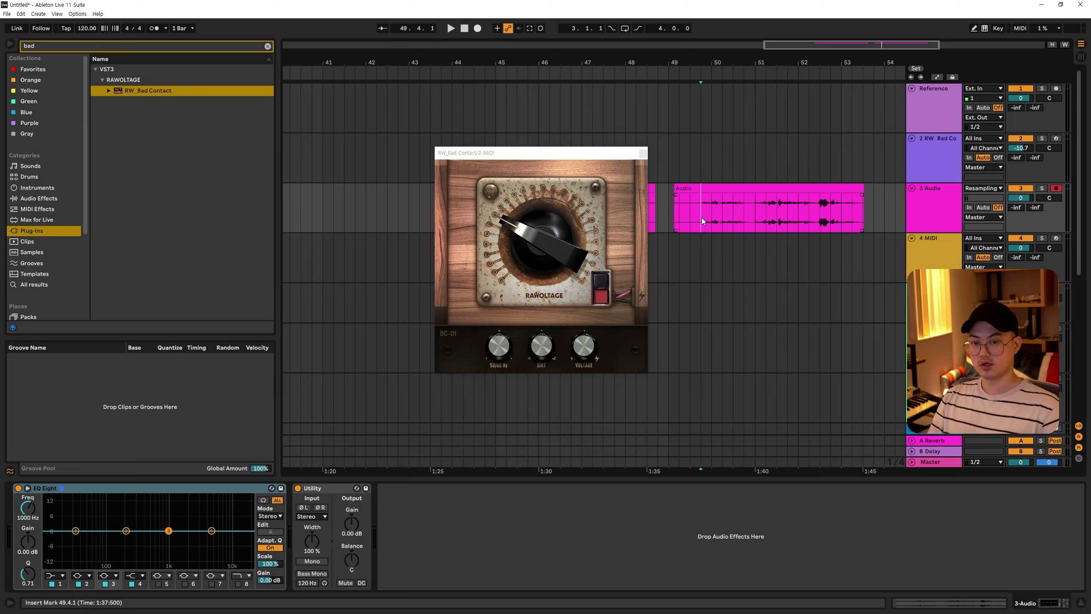
left_click_drag(535, 153, 557, 164)
left_click_drag(568, 255, 590, 307)
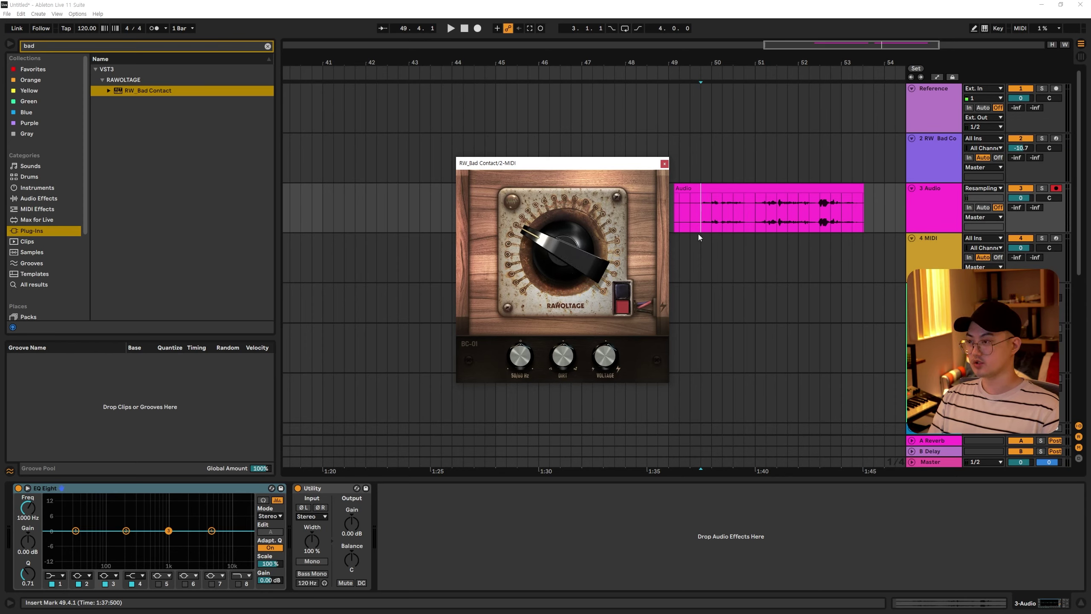
left_click_drag(700, 209, 745, 213)
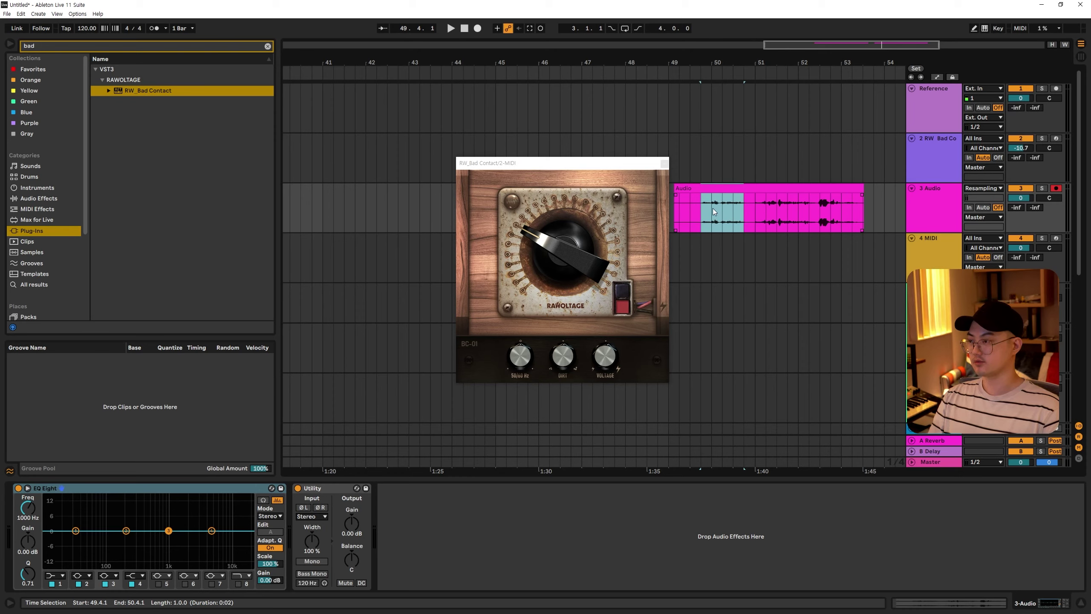
Audition more crackling by turning Bad Contact's main knob through different positions
left_click_drag(574, 259, 570, 375)
mouse_move(564, 263)
left_mouse_down()
mouse_move(573, 227)
mouse_move(568, 300)
mouse_move(562, 234)
mouse_move(558, 270)
mouse_move(562, 241)
mouse_move(559, 267)
mouse_move(563, 243)
mouse_move(562, 265)
mouse_move(568, 256)
left_mouse_up()
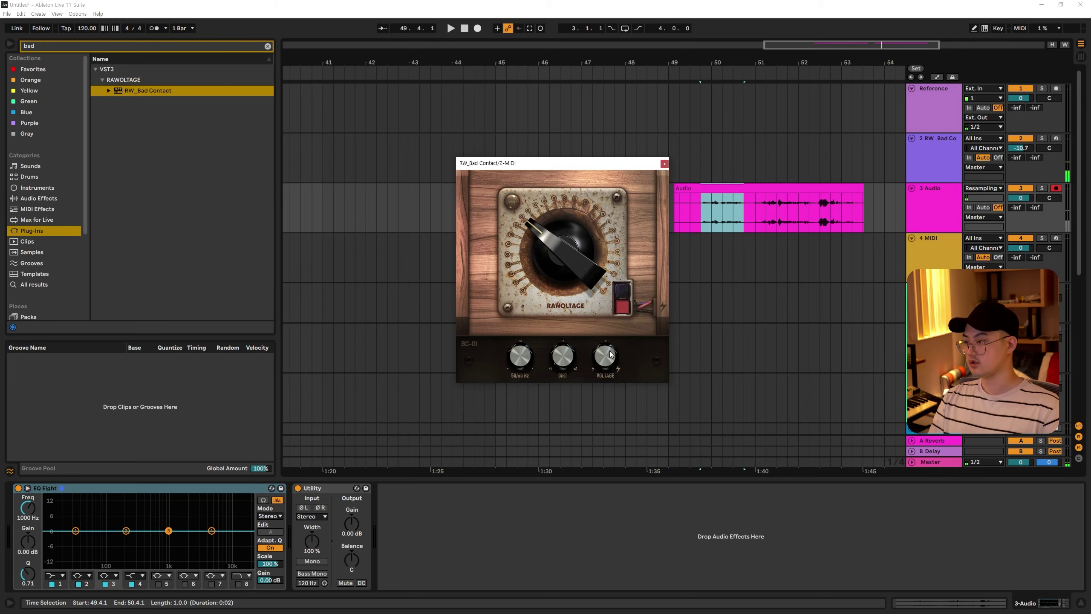
left_click_drag(585, 275, 561, 259)
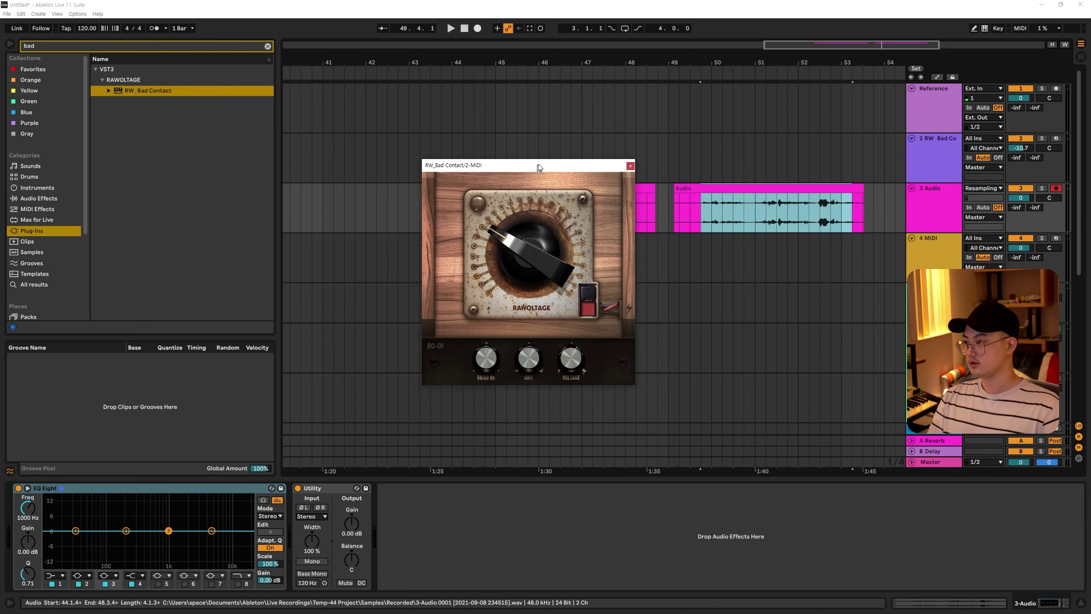
left_click_drag(534, 168, 564, 170)
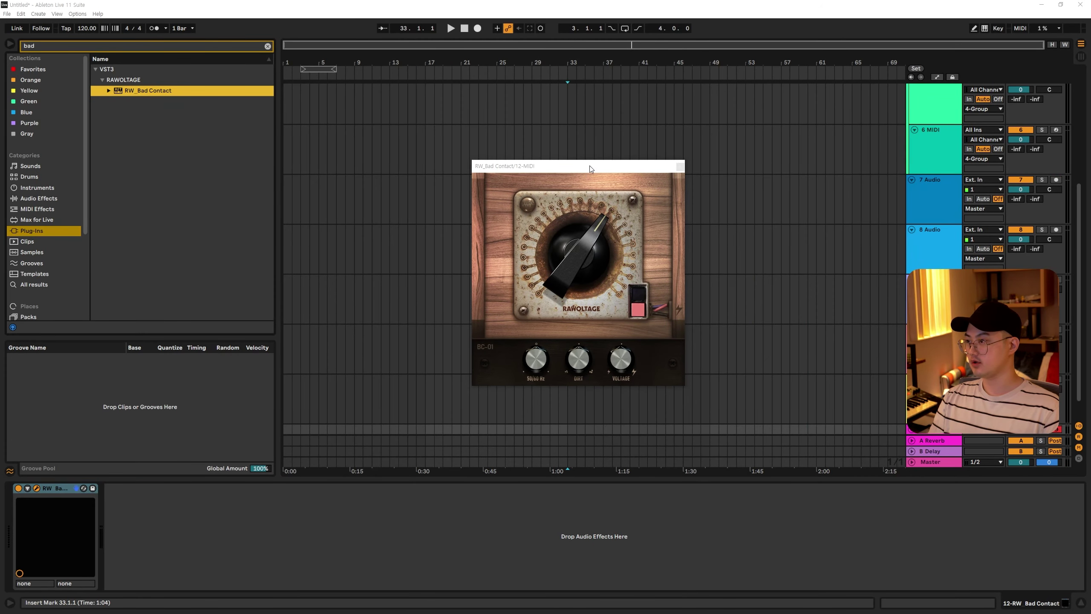
left_click_drag(590, 166, 571, 157)
Set the Reference track's volume to -10.0 dB while turning Bad Contact's main knob to check the noise level
scroll(775, 286, "up", 5)
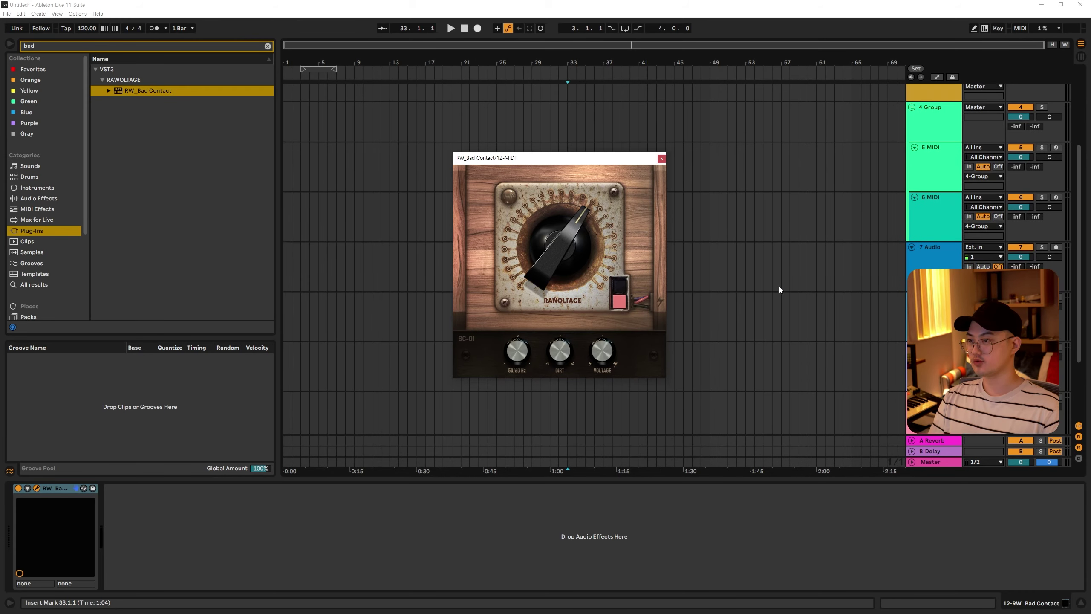
left_click_drag(1020, 98, 1021, 113)
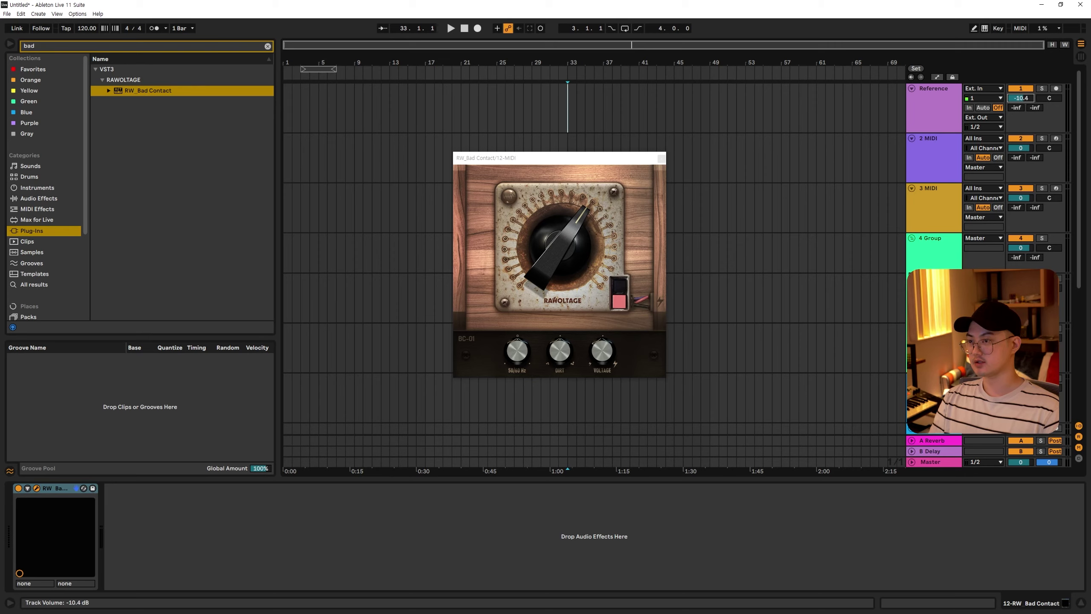
left_click_drag(552, 250, 555, 254)
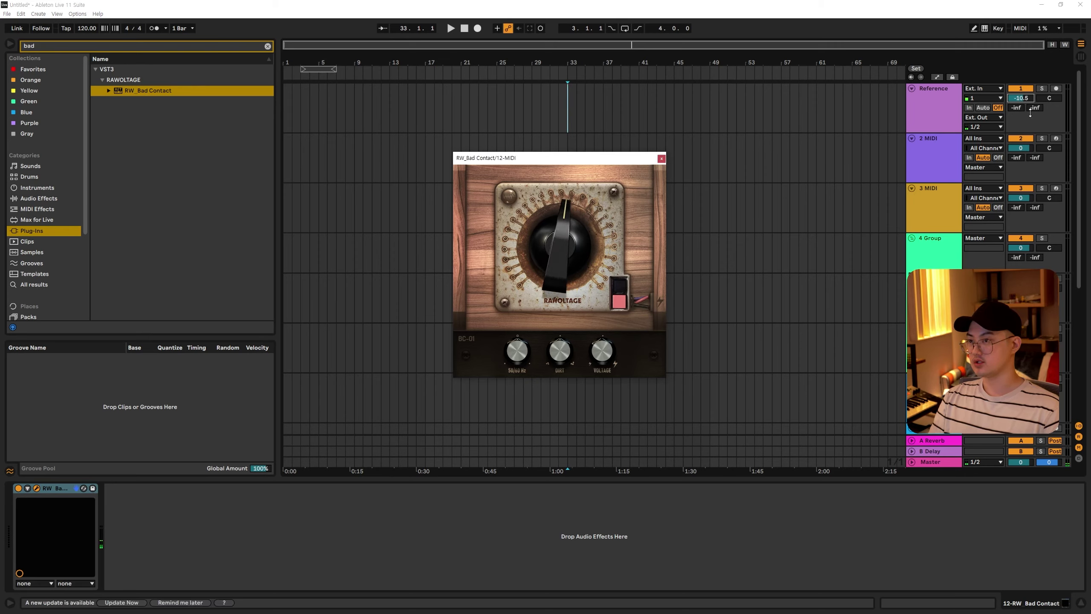
left_click_drag(1023, 99, 1022, 95)
mouse_move(559, 254)
left_mouse_down()
mouse_move(576, 232)
mouse_move(564, 254)
left_mouse_up()
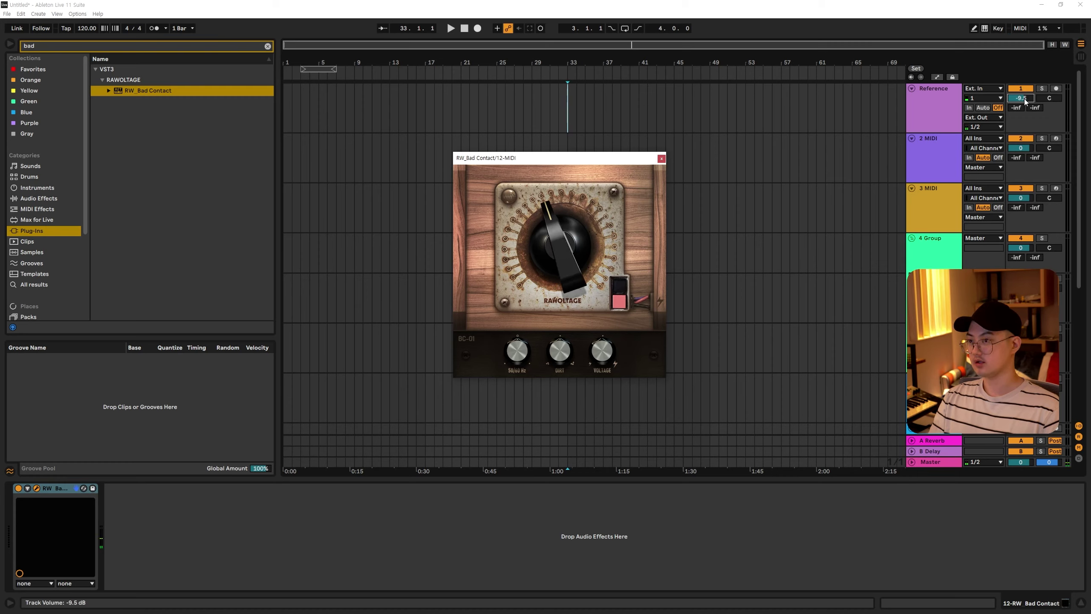
left_click_drag(1021, 100, 1020, 102)
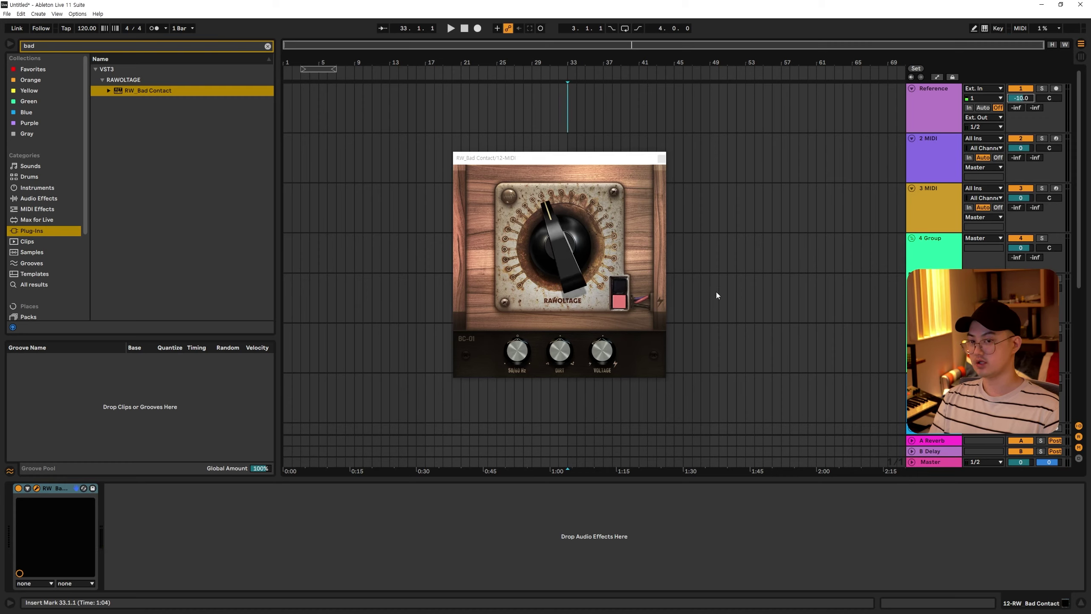
left_click_drag(552, 247, 632, 211)
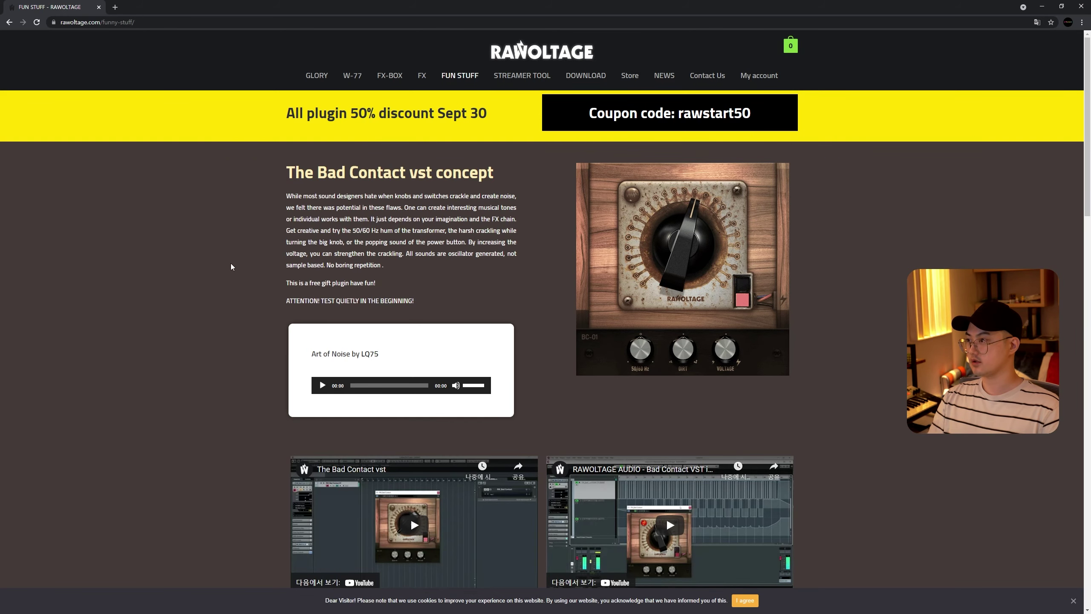
Review the Bad Contact section of the RAWOLTAGE Fun Stuff page, including its system requirements and free download link
scroll(232, 266, "down", 1)
scroll(232, 267, "up", 1)
scroll(259, 265, "down", 8)
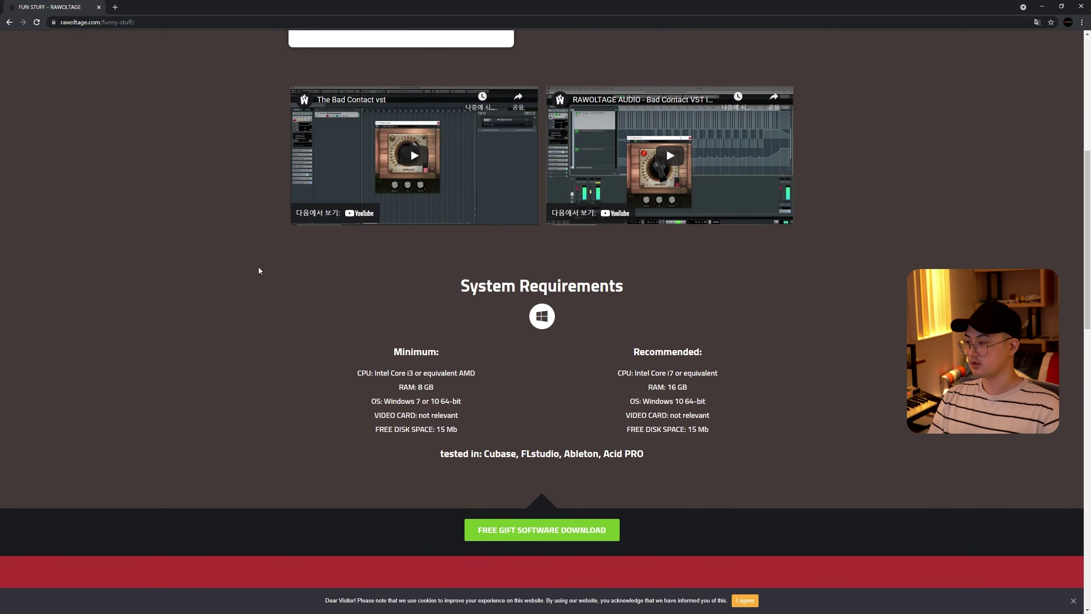
scroll(259, 270, "down", 4)
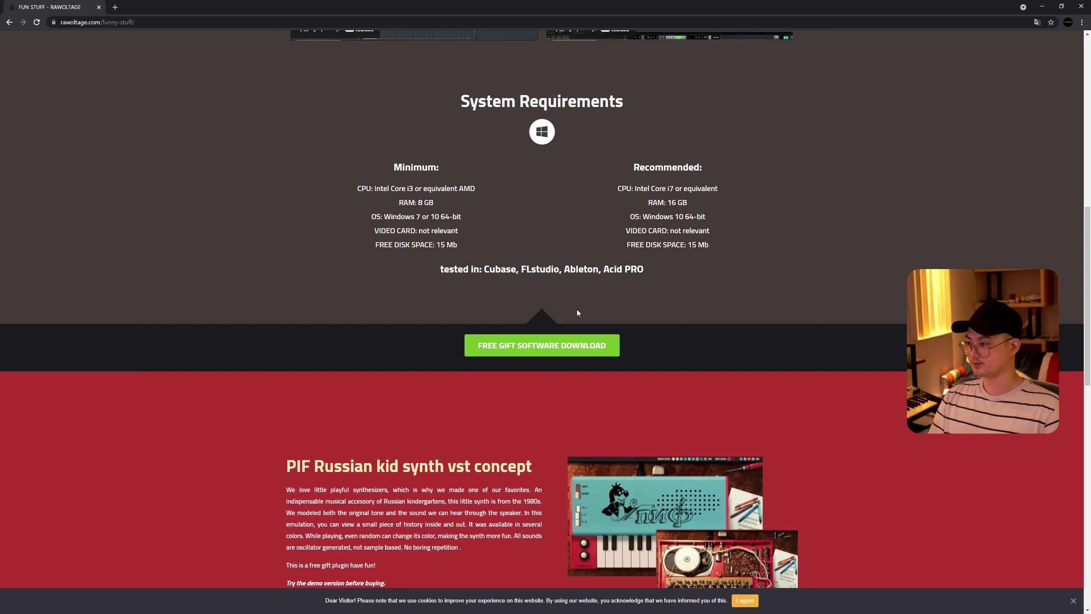
scroll(216, 336, "up", 2)
Review the PIF Russian kid synth section and play its Original Russian kid song and TIESTO remix demos
scroll(216, 336, "down", 6)
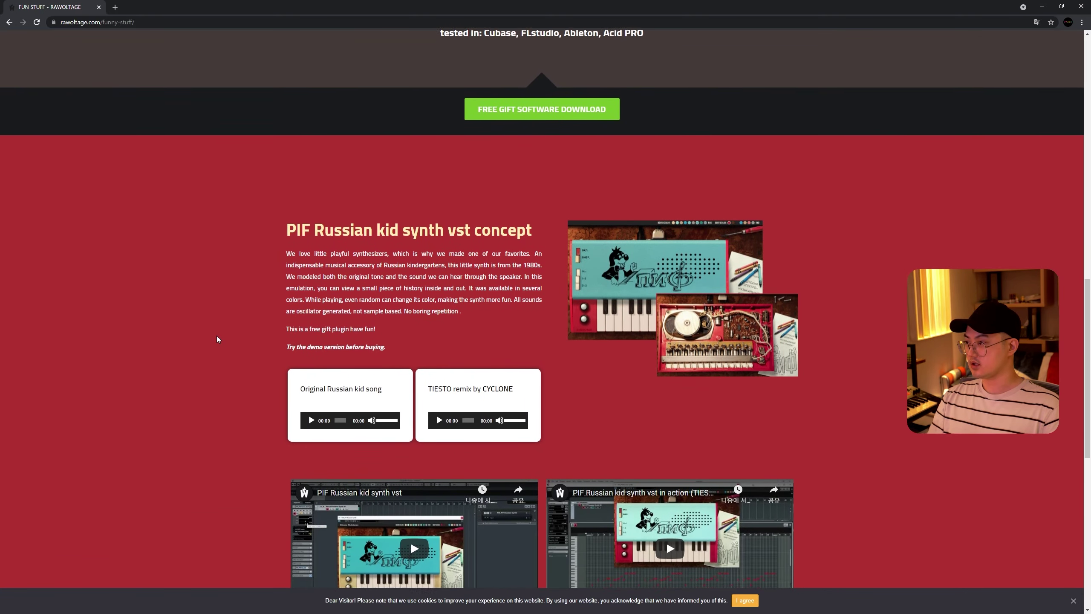
scroll(217, 339, "down", 2)
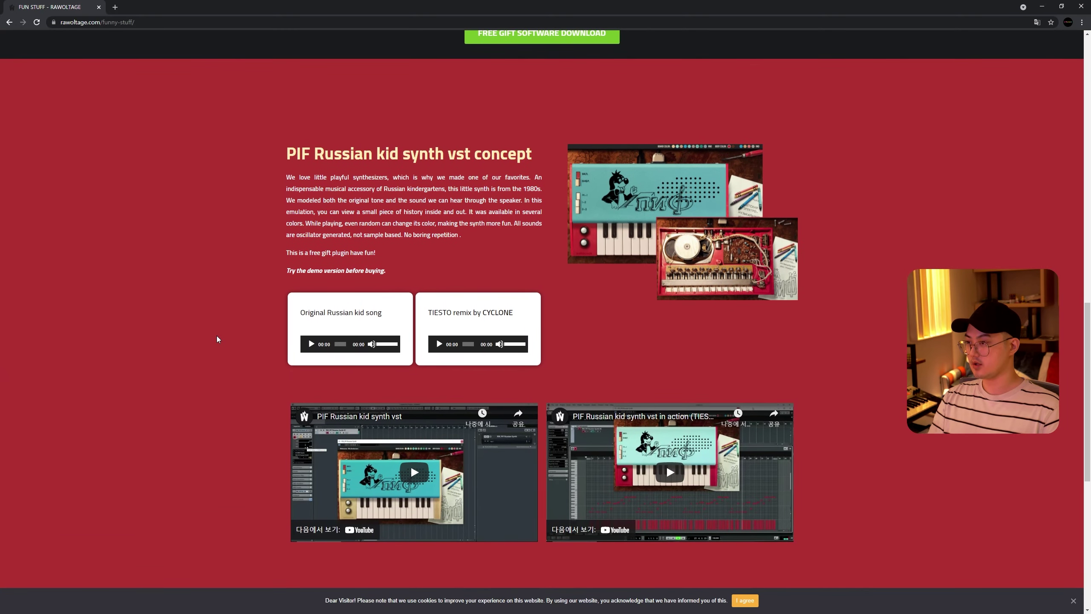
scroll(217, 340, "down", 2)
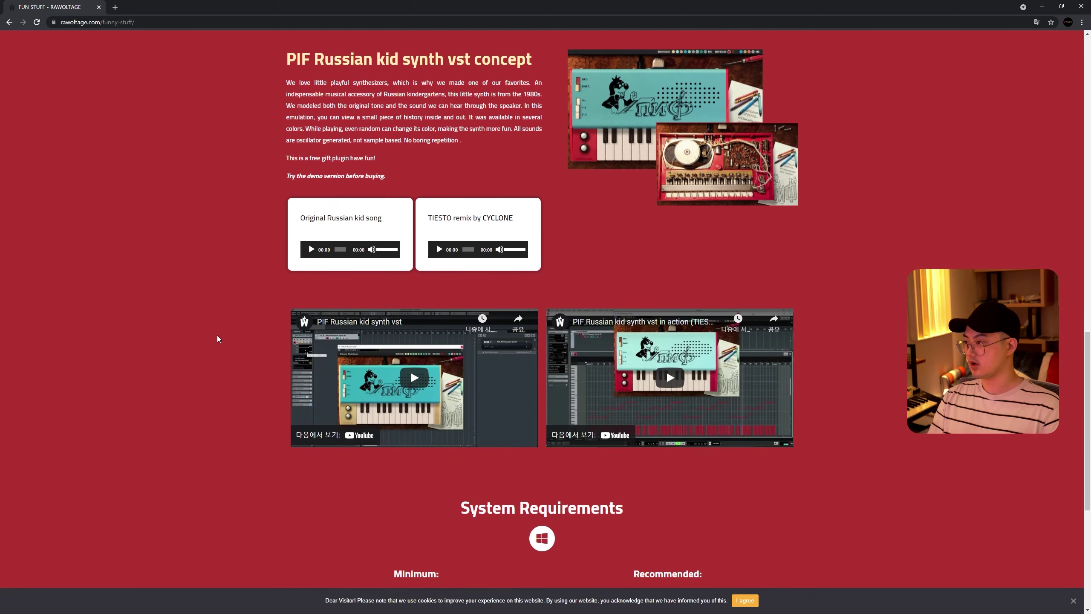
left_click(310, 232)
scroll(232, 271, "up", 1)
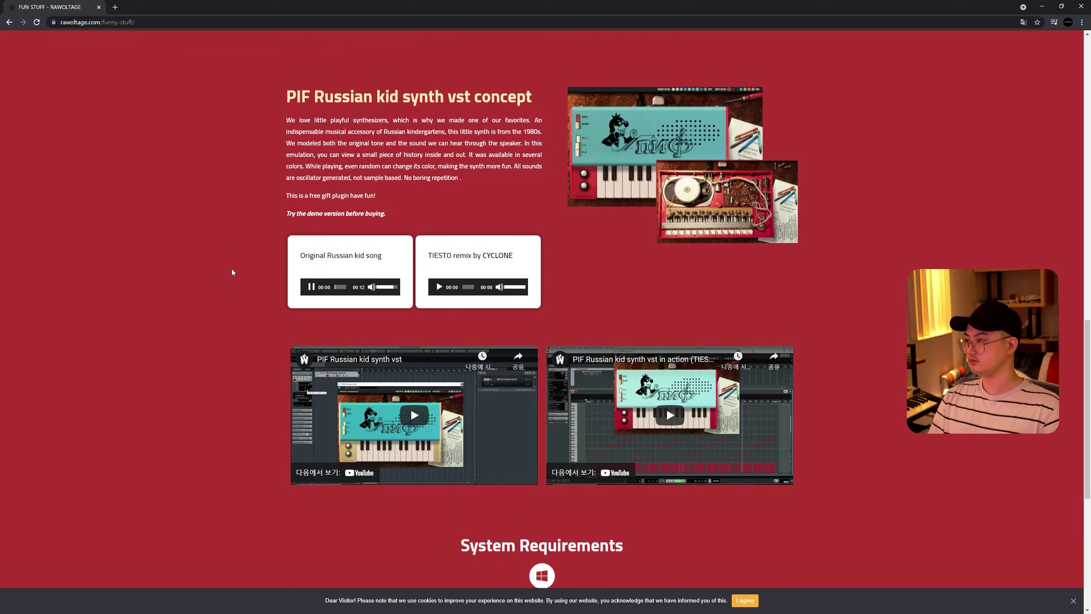
left_click(439, 288)
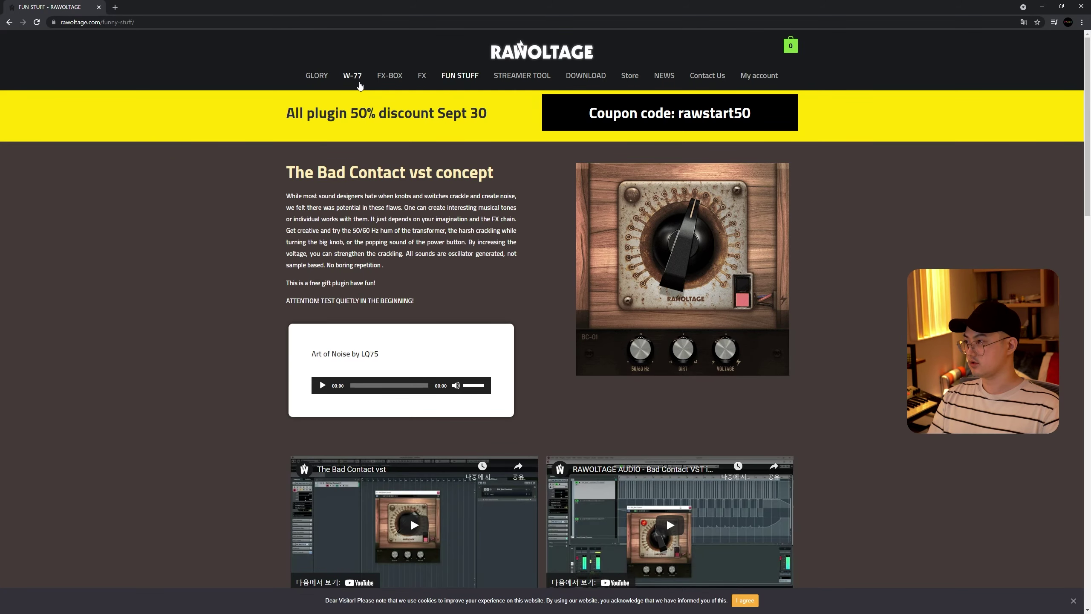
Open the W-77 synth page, look over its description and artist demos, and return to Ableton Live
left_click(356, 79)
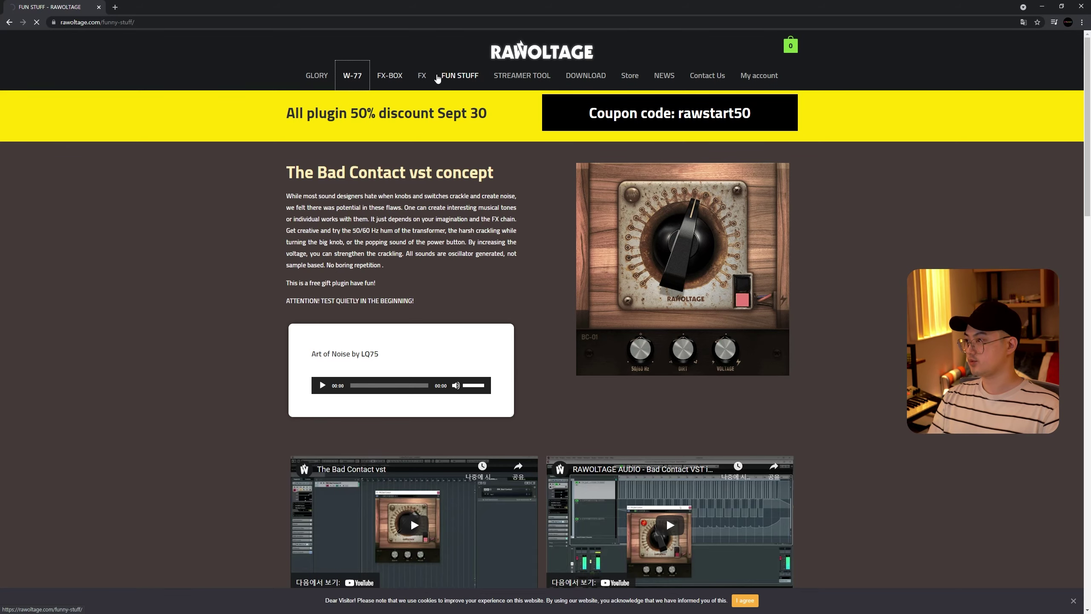
scroll(228, 293, "down", 7)
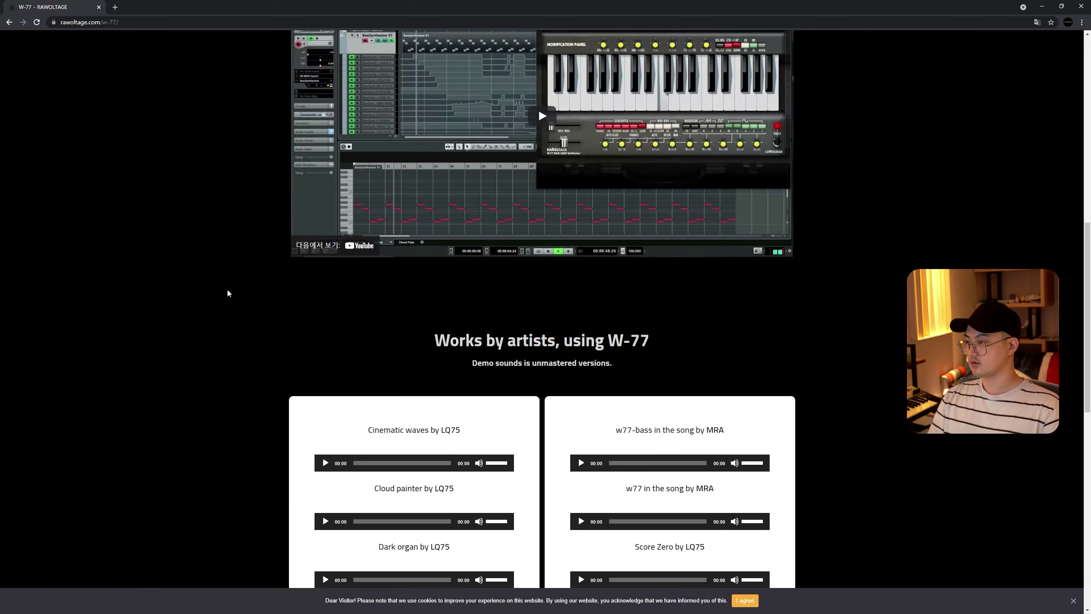
scroll(227, 293, "up", 10)
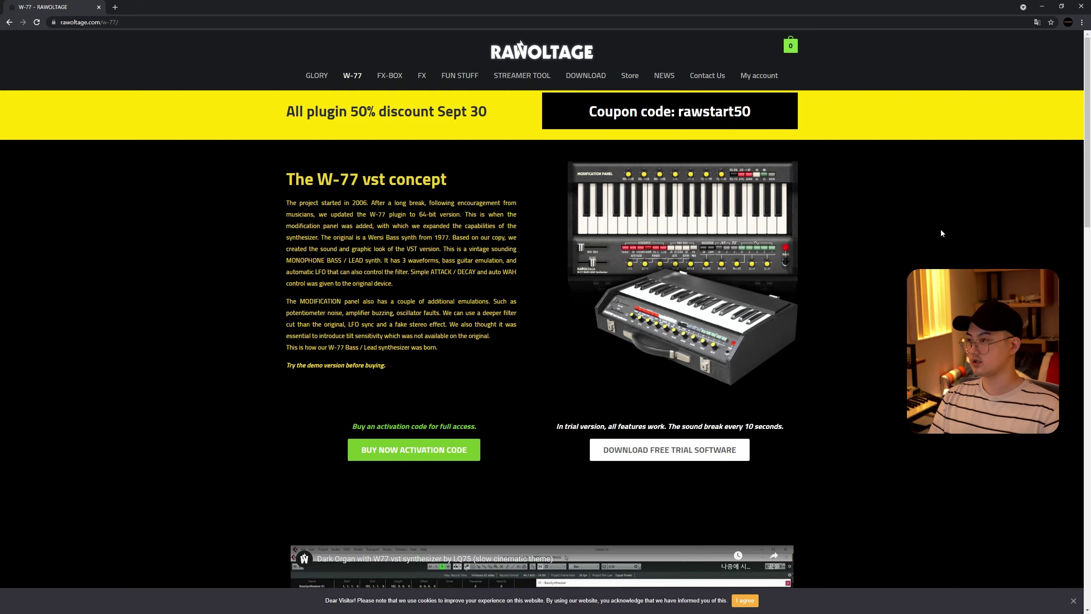
left_click(1042, 6)
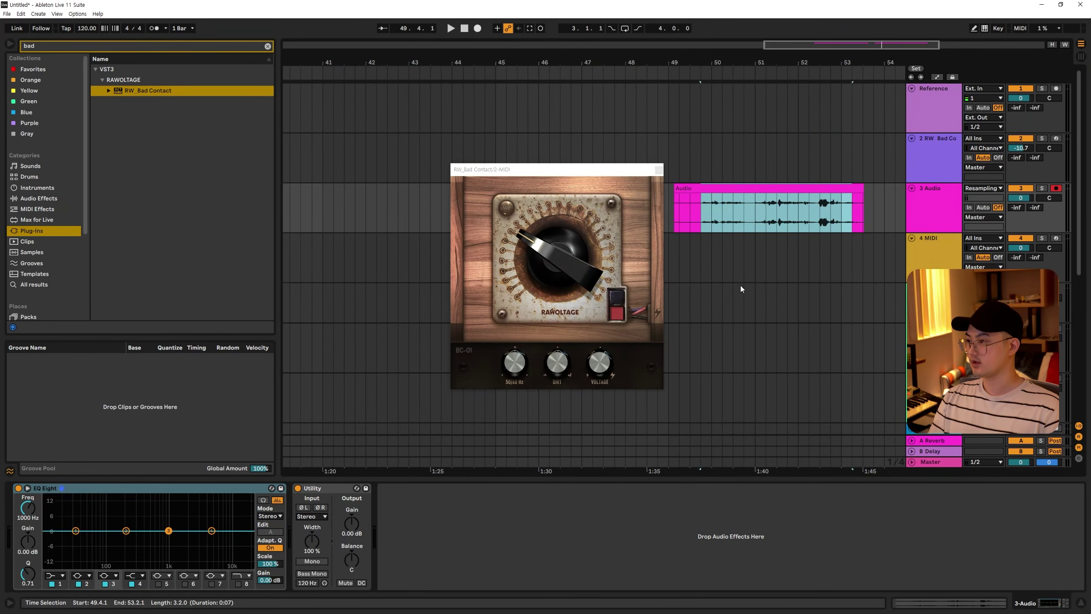